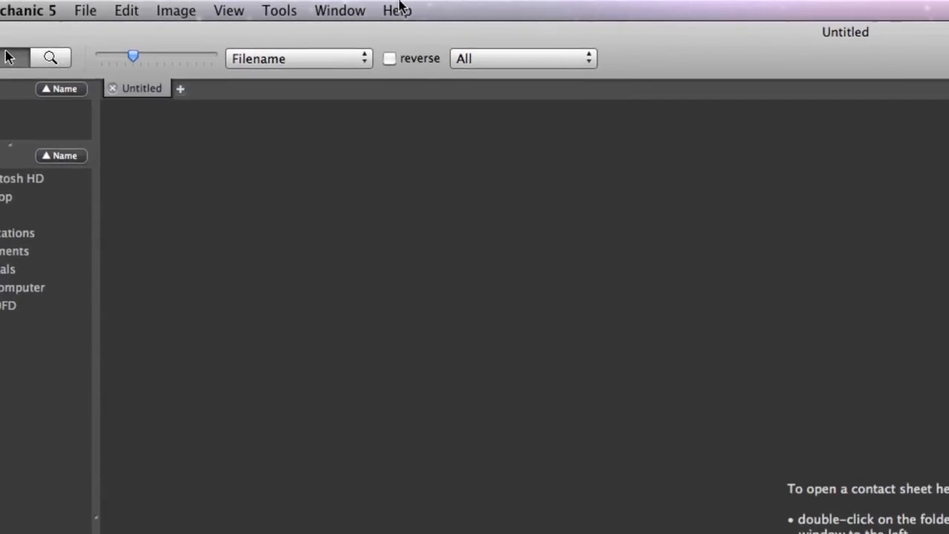
Bring up the Help menu to reach the Licensing options.
{"action": "left_click", "coordinate": [398, 10]}
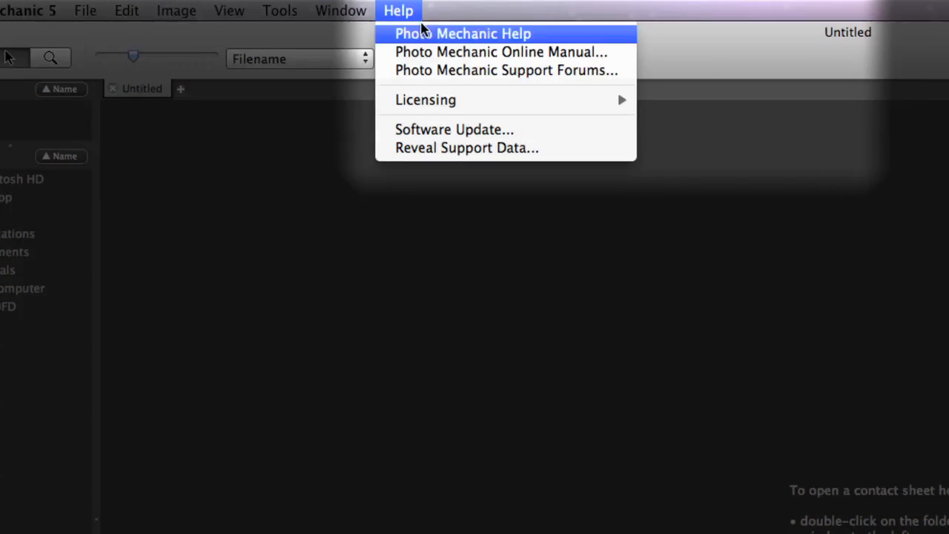
{"action": "mouse_move", "coordinate": [426, 99]}
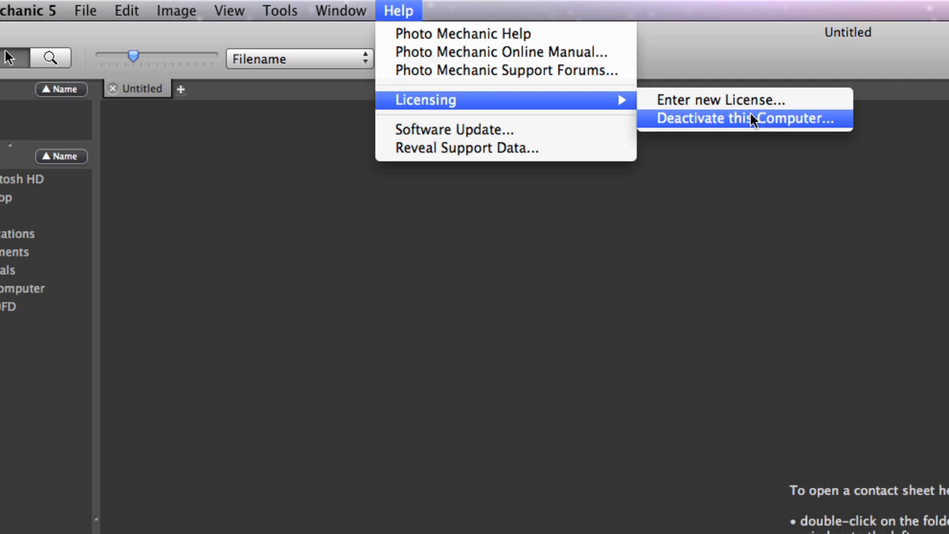
Start 'Deactivate this Computer...' to raise the Camera Bits Authentication Server confirmation.
{"action": "left_click", "coordinate": [753, 120]}
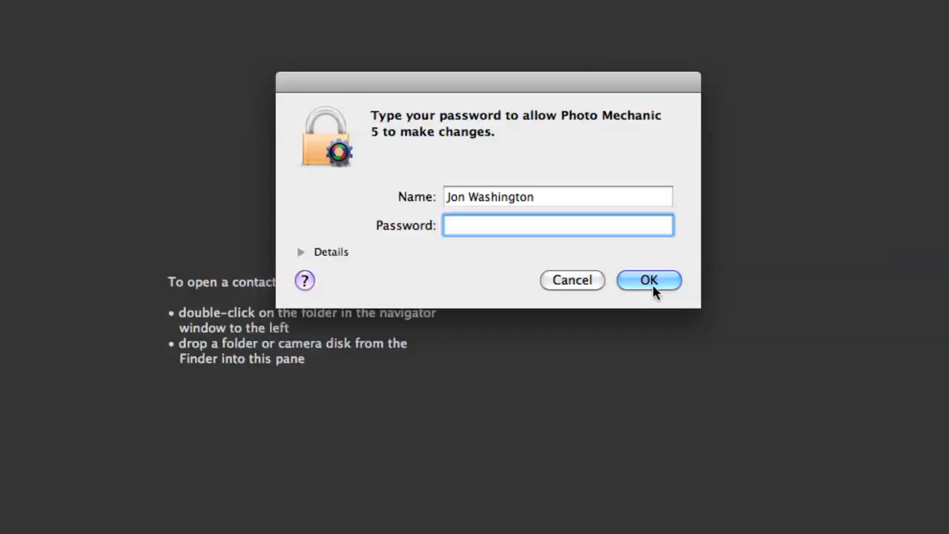
{"action": "type", "text": "••"}
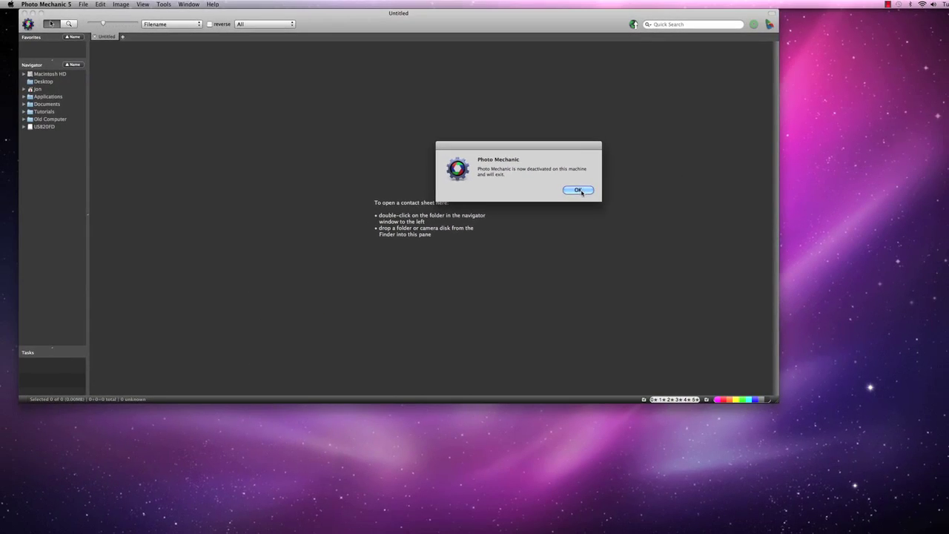
Acknowledge the 'now deactivated on this machine' notice so Photo Mechanic quits to the desktop.
{"action": "left_click", "coordinate": [582, 191]}
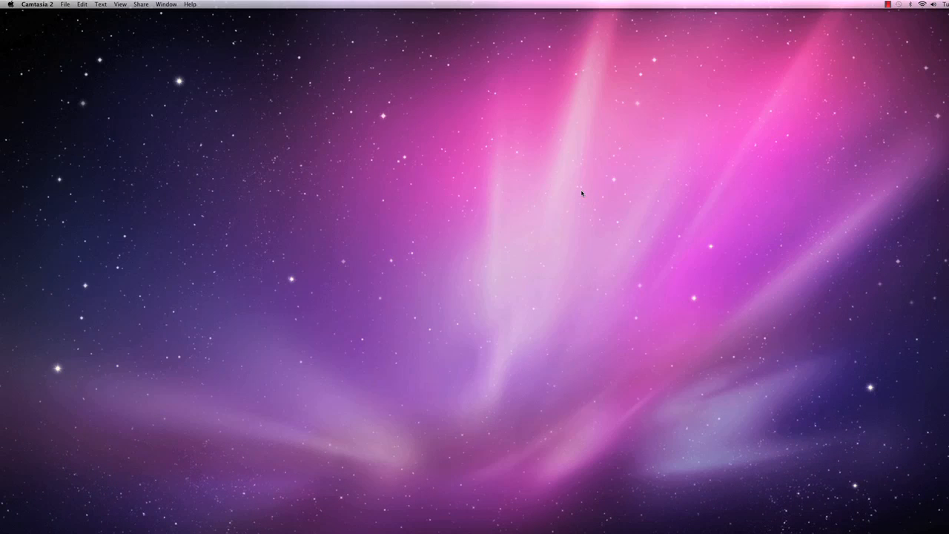